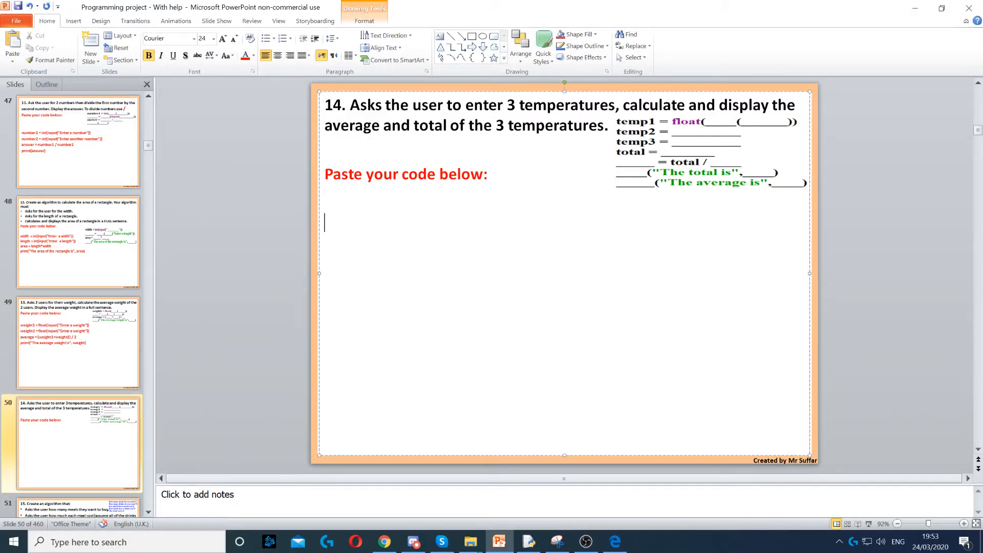
Step: Cut all existing code from task 1.py, leaving the script empty, and hide the editor
{"action": "left_click", "coordinate": [528, 538]}
{"action": "key", "text": "ctrl+a"}
{"action": "key", "text": "ctrl+x"}
{"action": "left_click", "coordinate": [529, 538]}
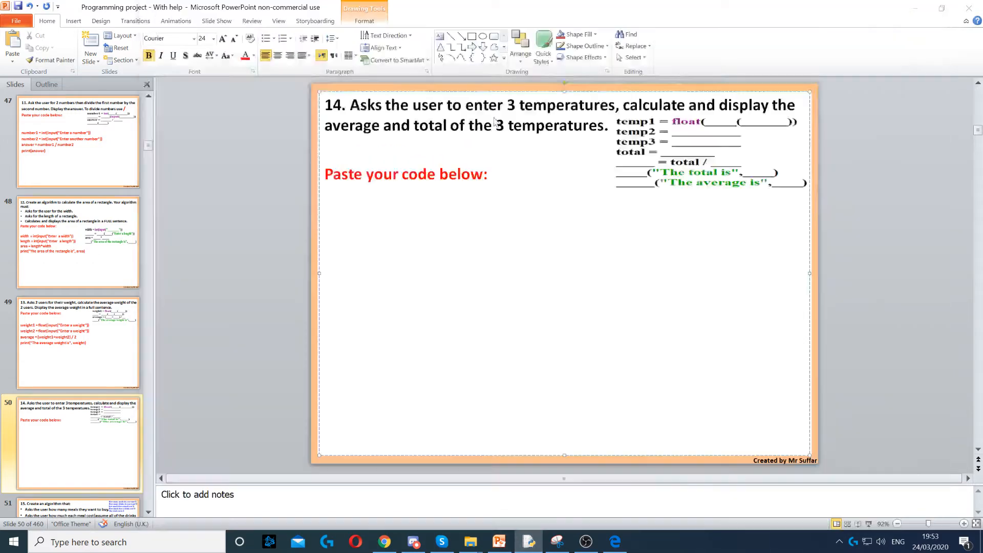
Step: Write temp1 = float(input("Enter a temperature")) and duplicate the line twice below it
{"action": "key", "text": "alt+Tab"}
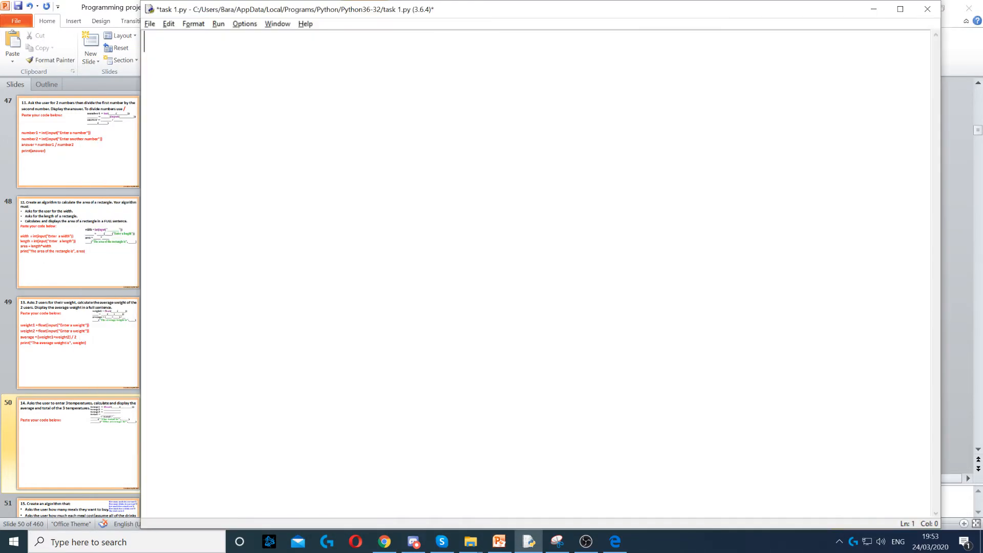
{"action": "type", "text": "temp"}
{"action": "type", "text": "1 = float"}
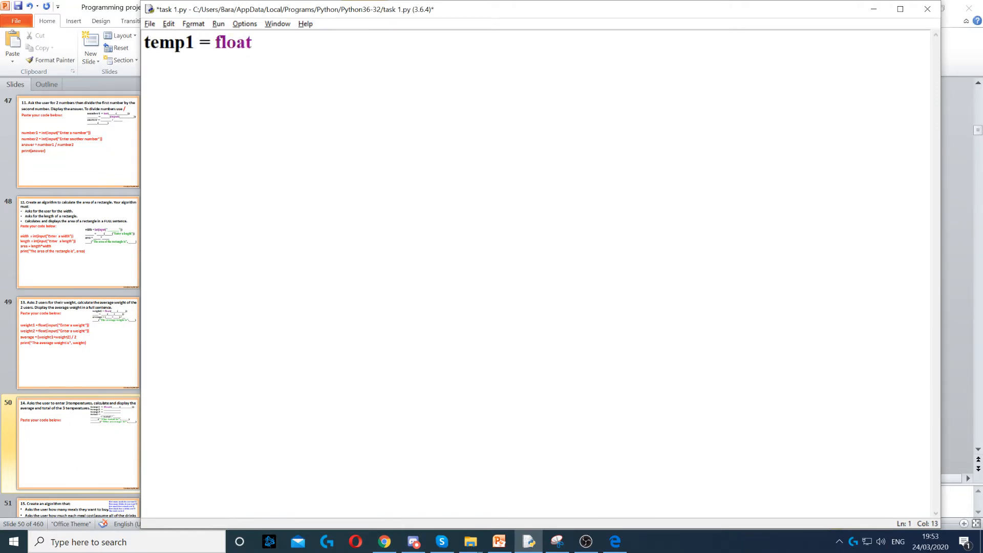
{"action": "type", "text": "("}
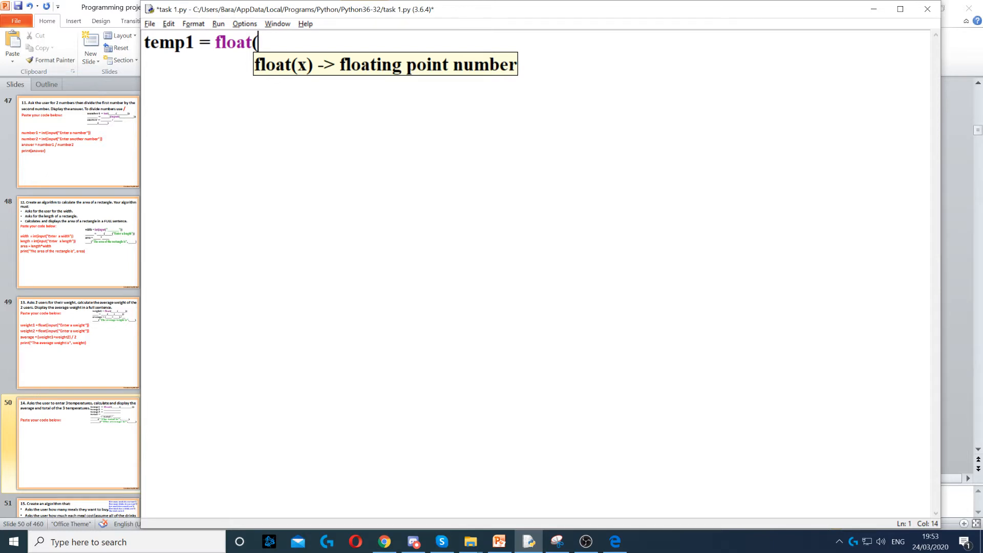
{"action": "type", "text": "input(\""}
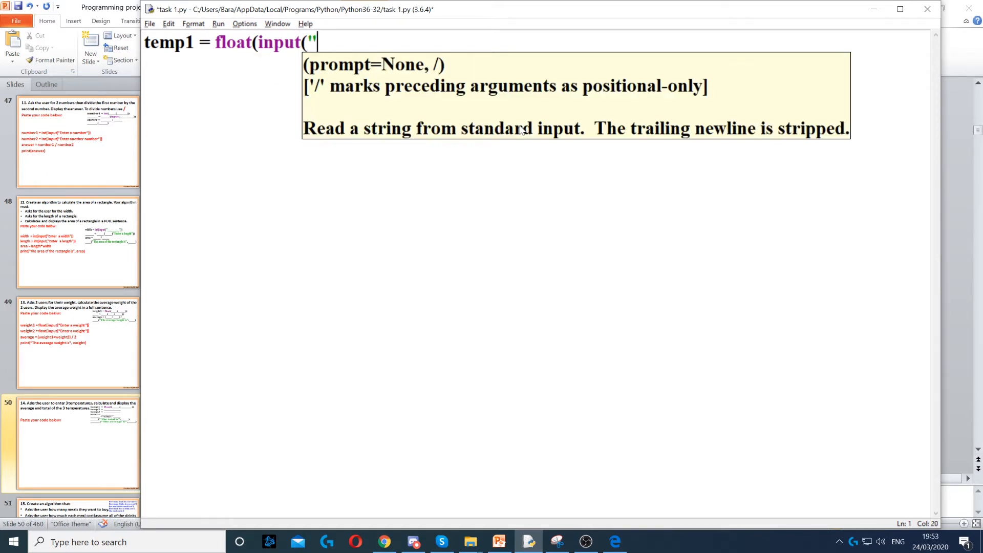
{"action": "type", "text": "Enter a temp"}
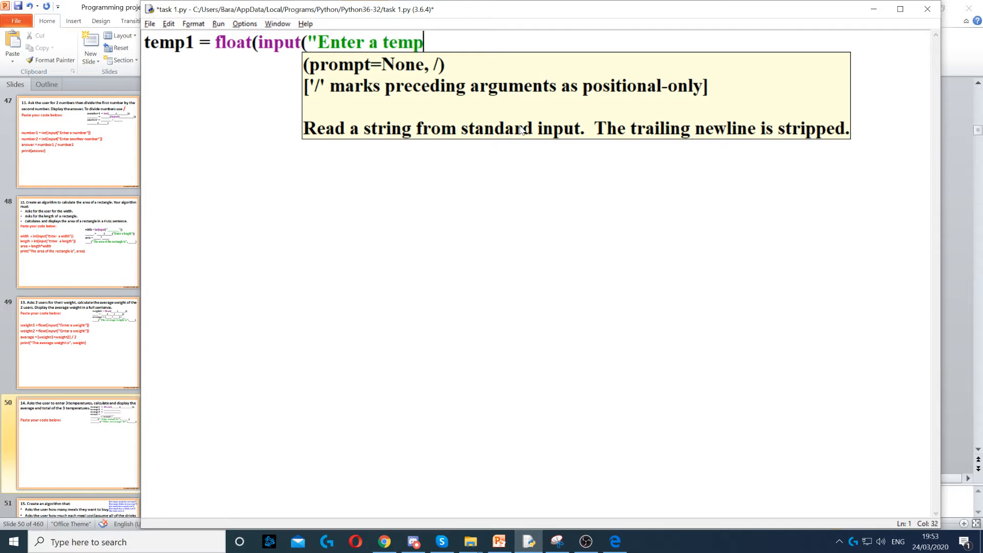
{"action": "type", "text": "erature\"))"}
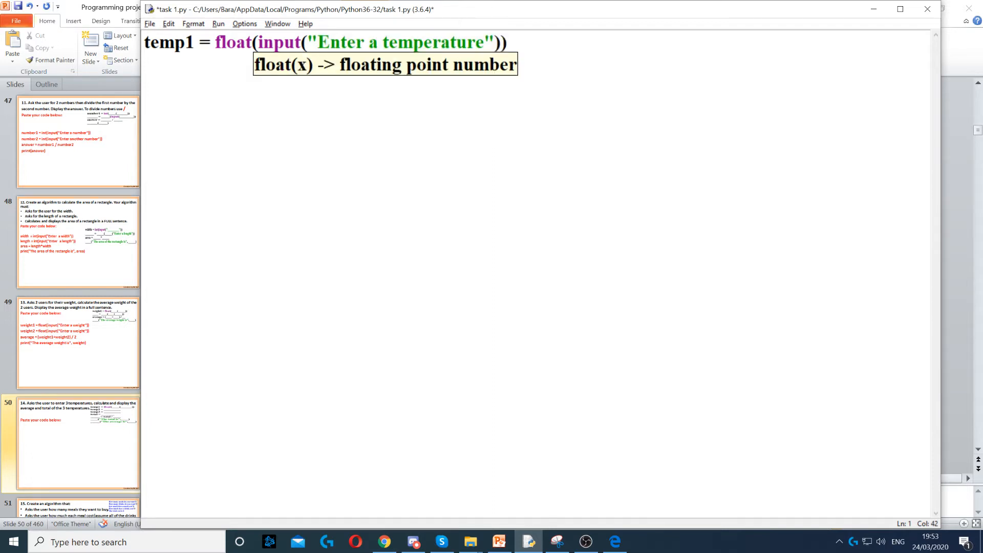
{"action": "key", "text": "shift+Home"}
{"action": "key", "text": "ctrl+c"}
{"action": "key", "text": "End"}
{"action": "key", "text": "Return"}
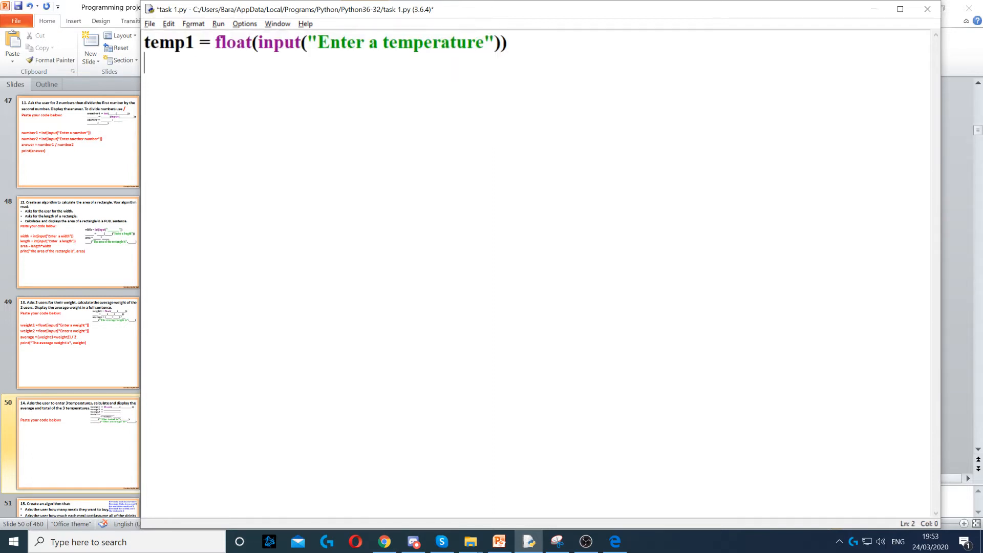
{"action": "key", "text": "ctrl+v"}
{"action": "key", "text": "Return"}
{"action": "key", "text": "ctrl+v"}
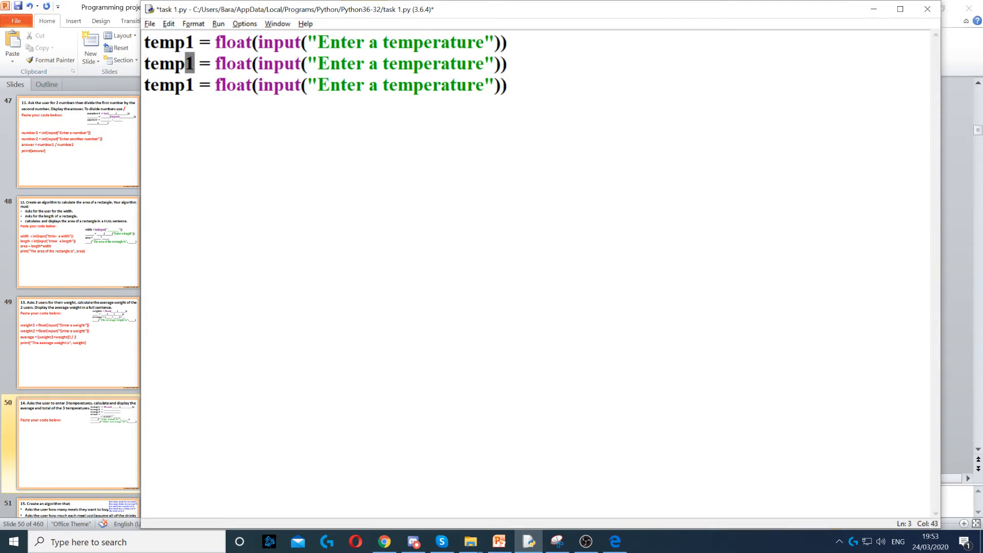
Step: Rename the copied variables to temp2 and temp3, then check the task slide
{"action": "left_click_drag", "start_coordinate": [196, 64], "coordinate": [185, 64]}
{"action": "type", "text": "2"}
{"action": "key", "text": "Down"}
{"action": "key", "text": "shift+Left"}
{"action": "type", "text": "3"}
{"action": "key", "text": "End"}
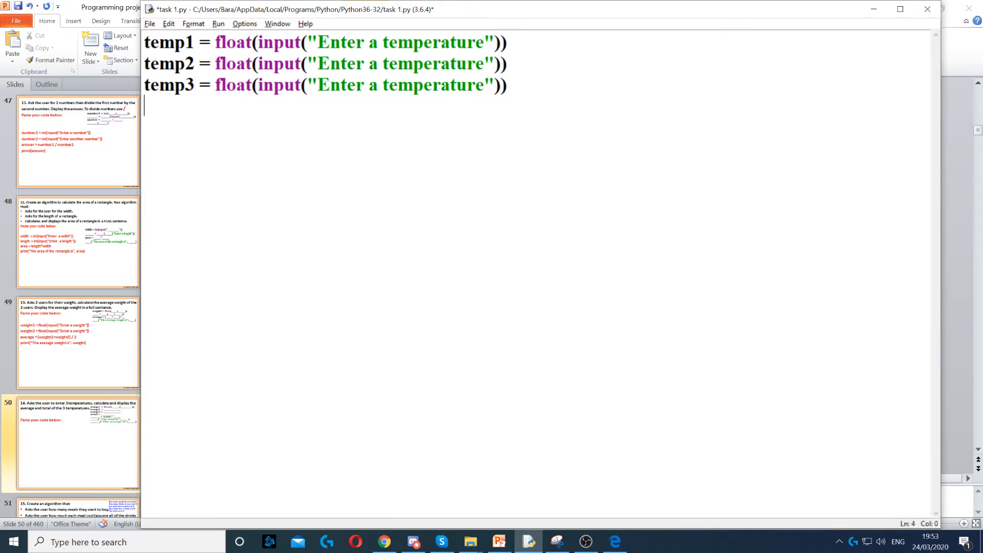
{"action": "key", "text": "alt+Tab"}
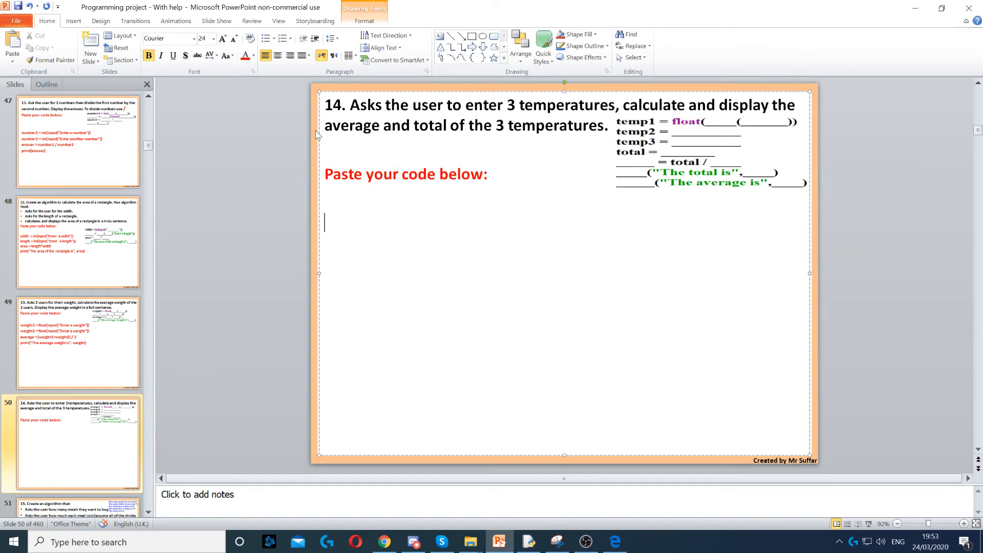
{"action": "key", "text": "alt+Tab"}
{"action": "type", "text": "total"}
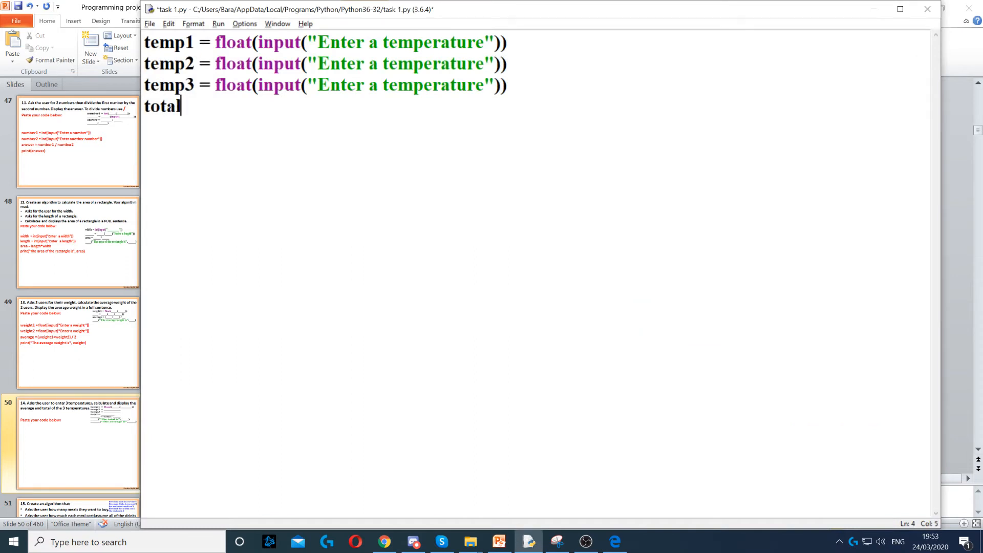
{"action": "type", "text": " = "}
{"action": "type", "text": "temp1"}
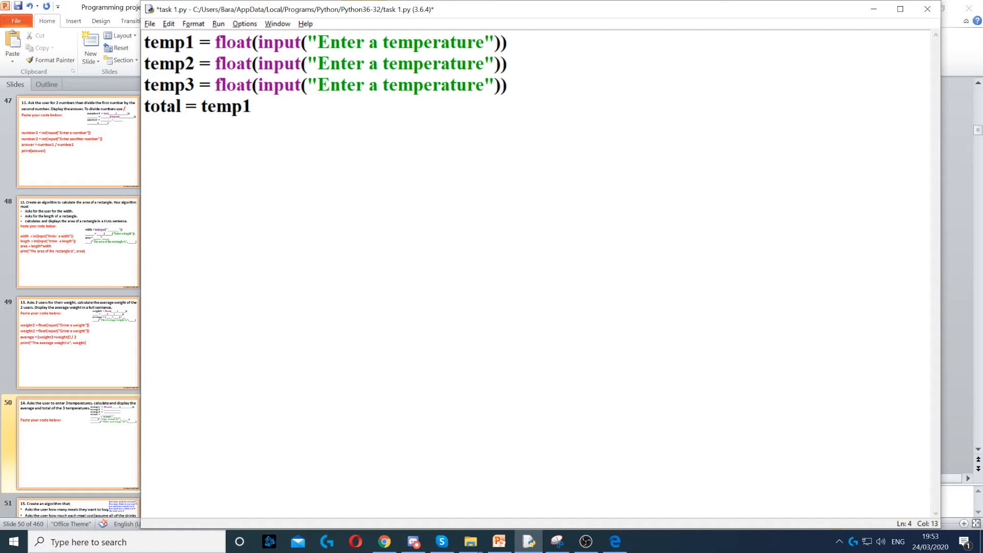
{"action": "type", "text": "+temp2"}
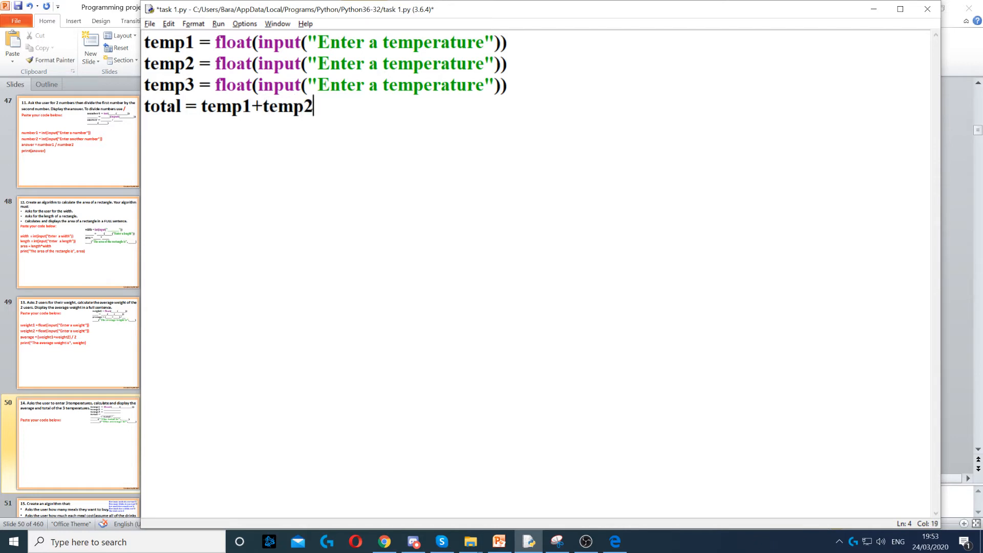
{"action": "type", "text": "+temp3"}
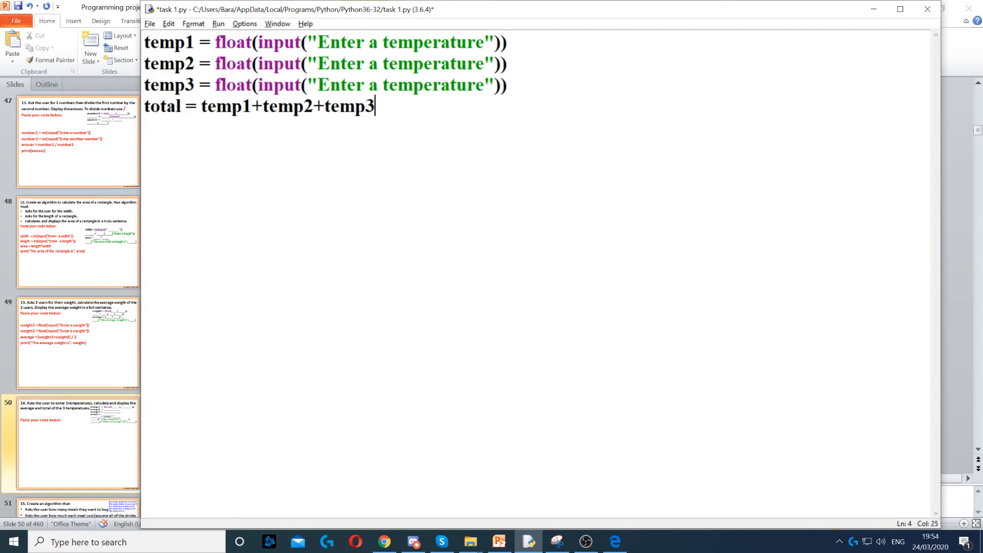
Step: After the total line summing the three temperatures, add average = total / 3
{"action": "key", "text": "shift+Left"}
{"action": "key", "text": "shift+Left"}
{"action": "key", "text": "shift+Left"}
{"action": "key", "text": "shift+Home"}
{"action": "key", "text": "End"}
{"action": "key", "text": "Return"}
{"action": "type", "text": "avera"}
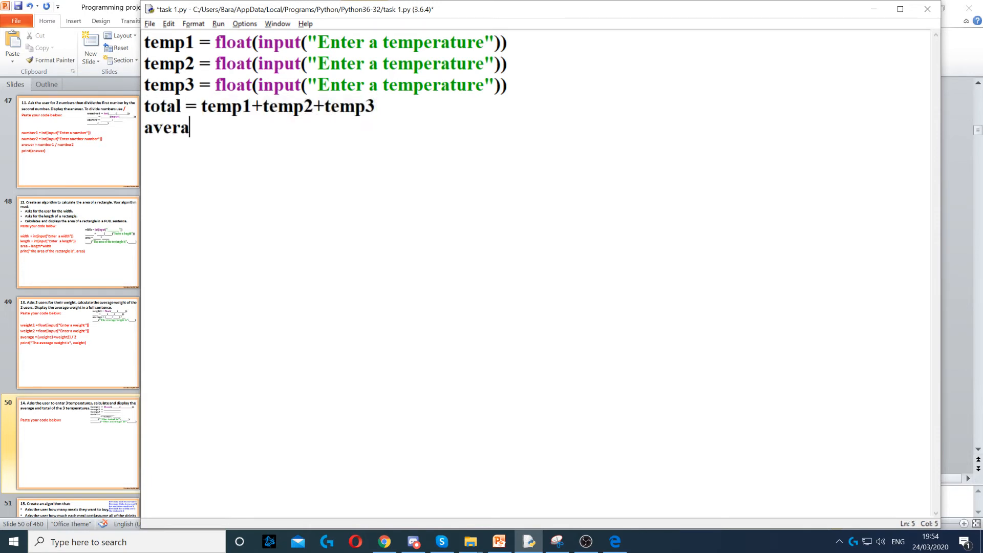
{"action": "type", "text": "ge = "}
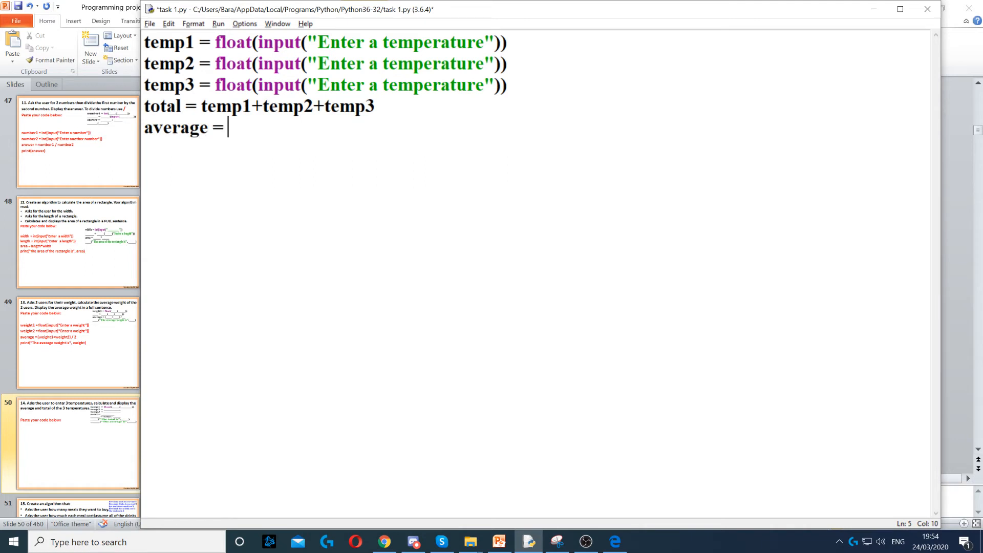
{"action": "type", "text": "total"}
{"action": "type", "text": " / 3"}
{"action": "left_click_drag", "start_coordinate": [375, 106], "coordinate": [145, 43]}
{"action": "left_click", "coordinate": [290, 128]}
Step: Add print("The total temperature is",total) below the average line
{"action": "key", "text": "Return"}
{"action": "type", "text": "print"}
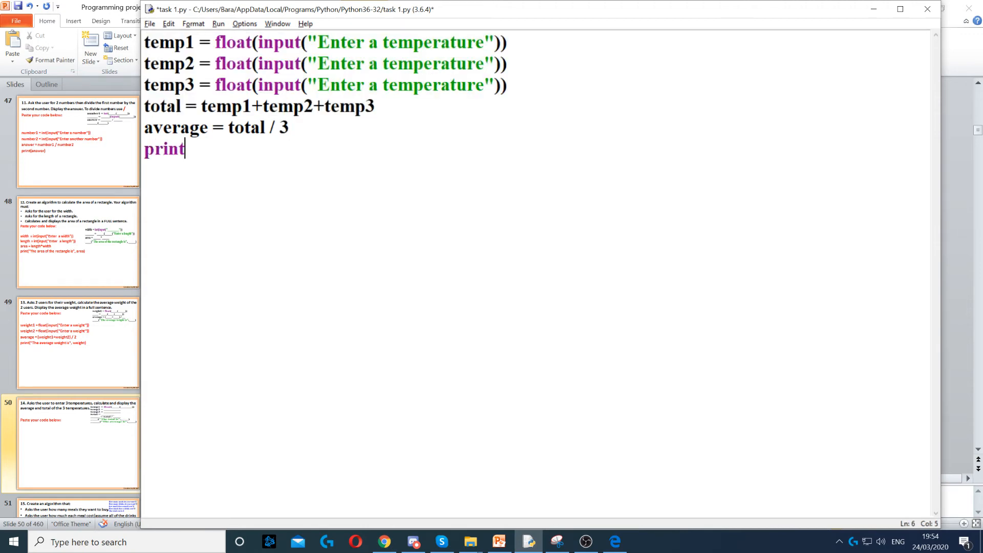
{"action": "type", "text": "(\""}
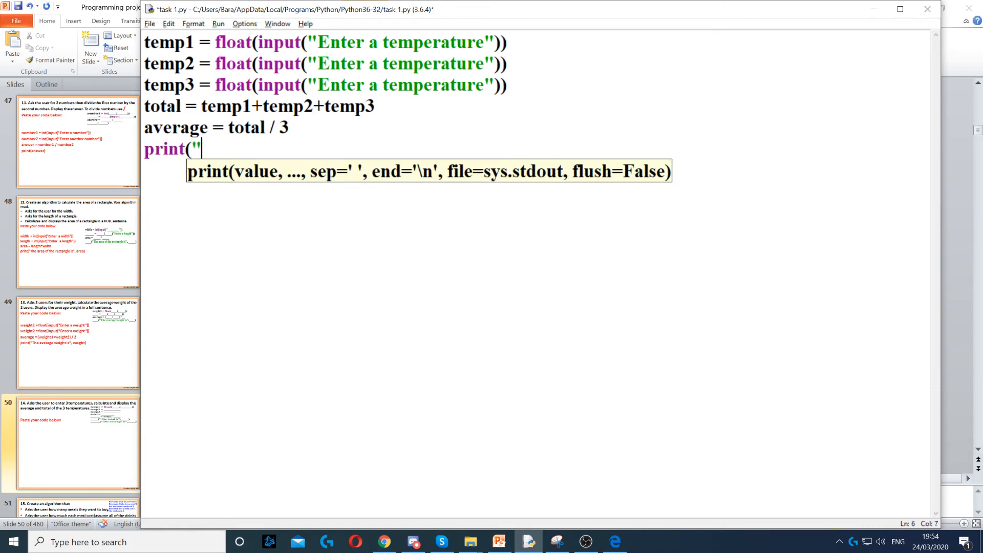
{"action": "type", "text": "The total "}
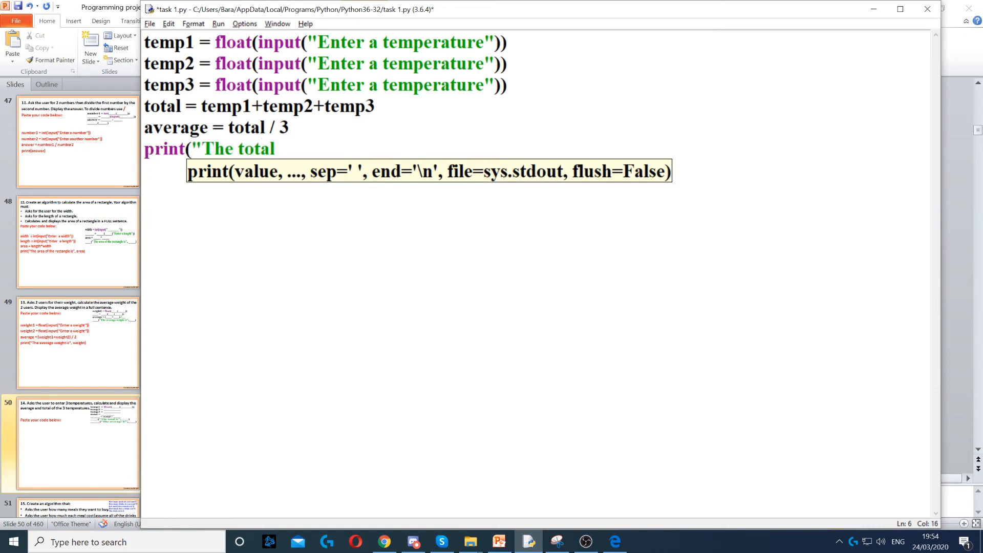
{"action": "type", "text": "temperature is\""}
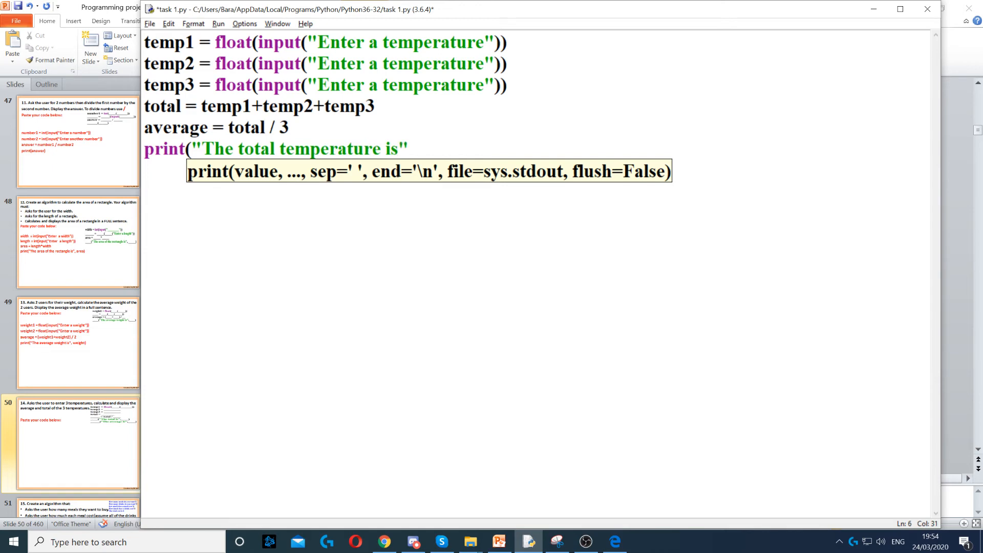
{"action": "type", "text": ",tot"}
{"action": "type", "text": "al)"}
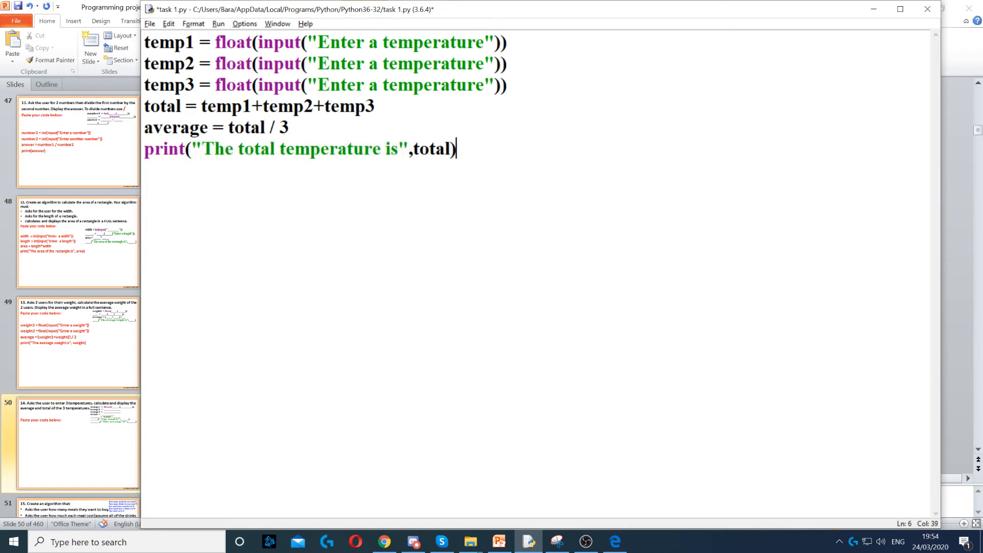
{"action": "left_click_drag", "start_coordinate": [185, 148], "coordinate": [144, 149]}
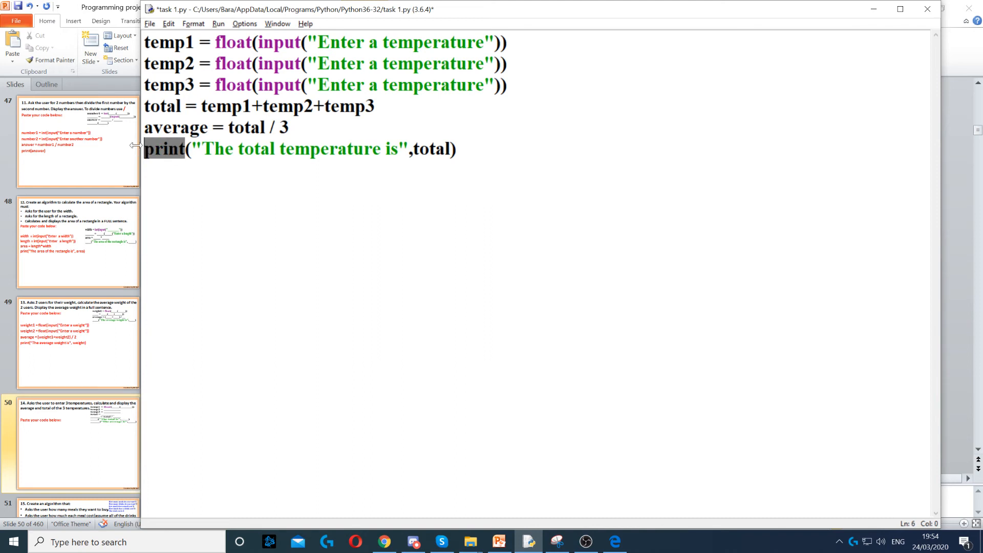
{"action": "left_click_drag", "start_coordinate": [451, 148], "coordinate": [413, 149]}
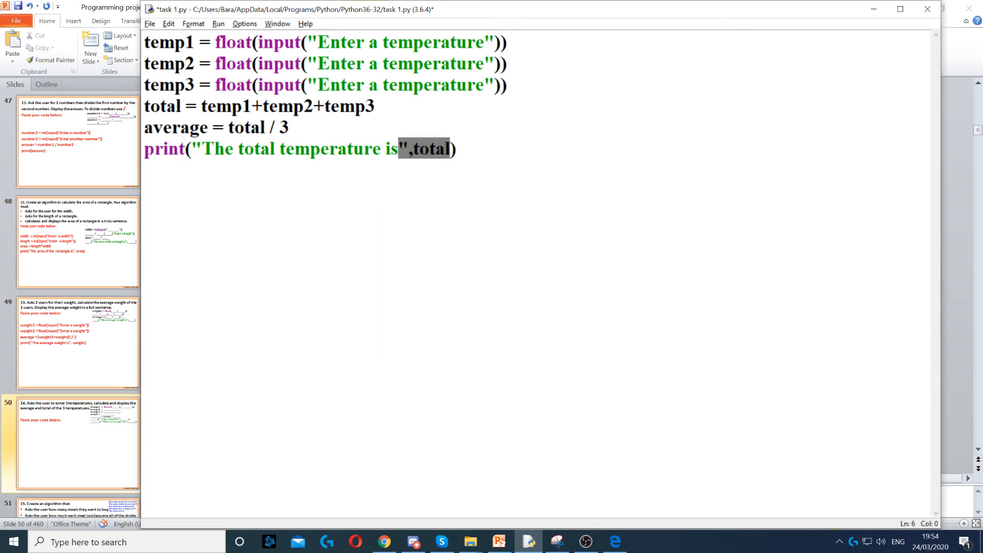
{"action": "left_click", "coordinate": [457, 149]}
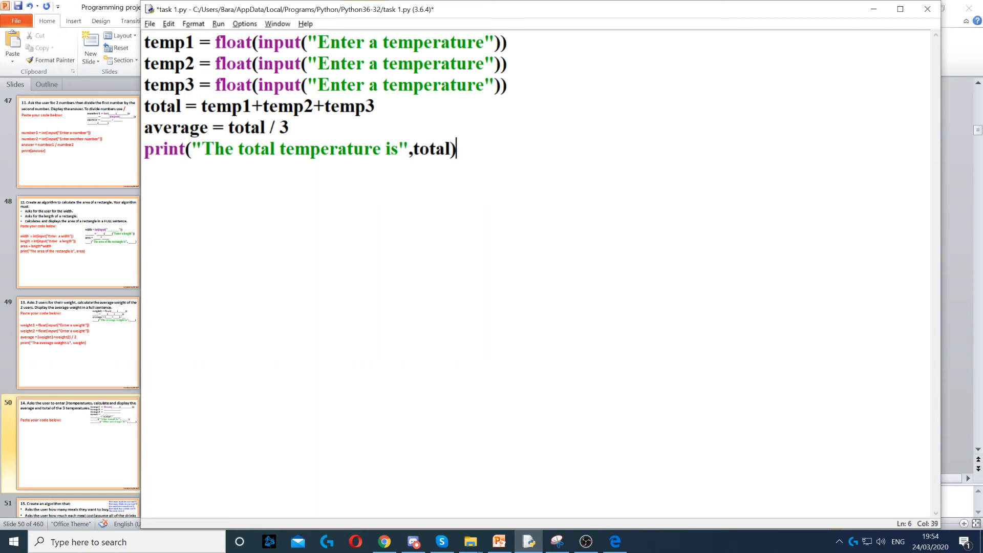
Step: Add print("The average temperature is",average) and save the script
{"action": "key", "text": "Return"}
{"action": "type", "text": "print"}
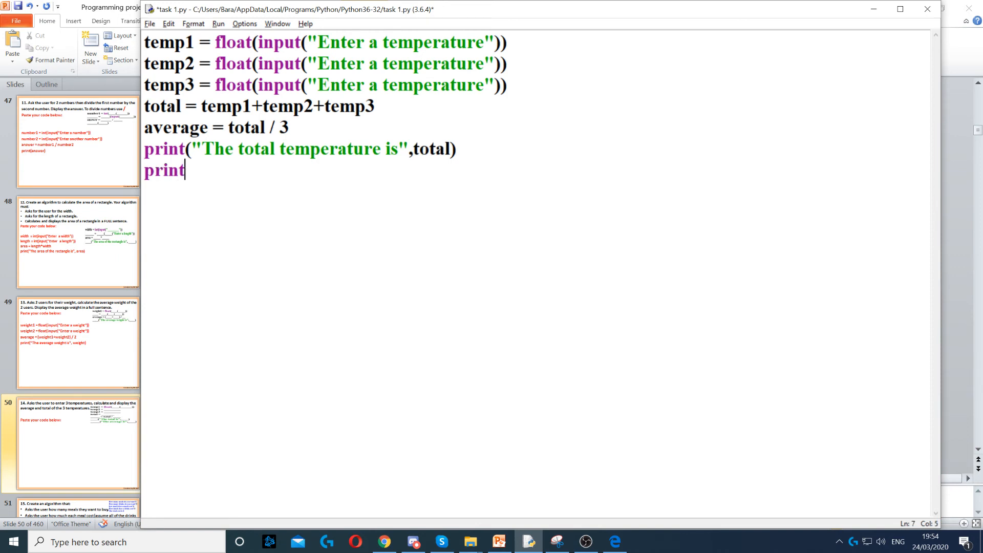
{"action": "type", "text": "(\"T"}
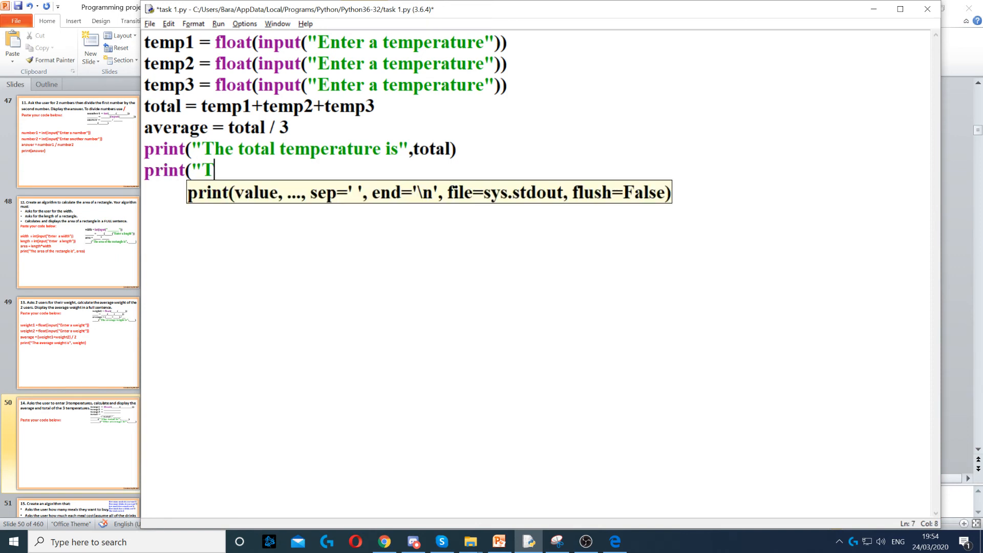
{"action": "type", "text": "he average temper"}
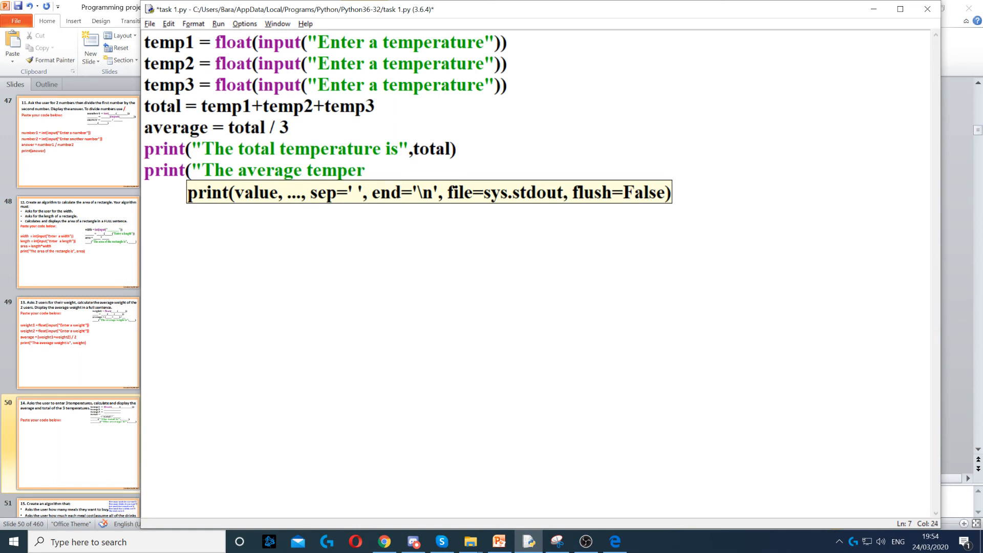
{"action": "type", "text": "ature is\","}
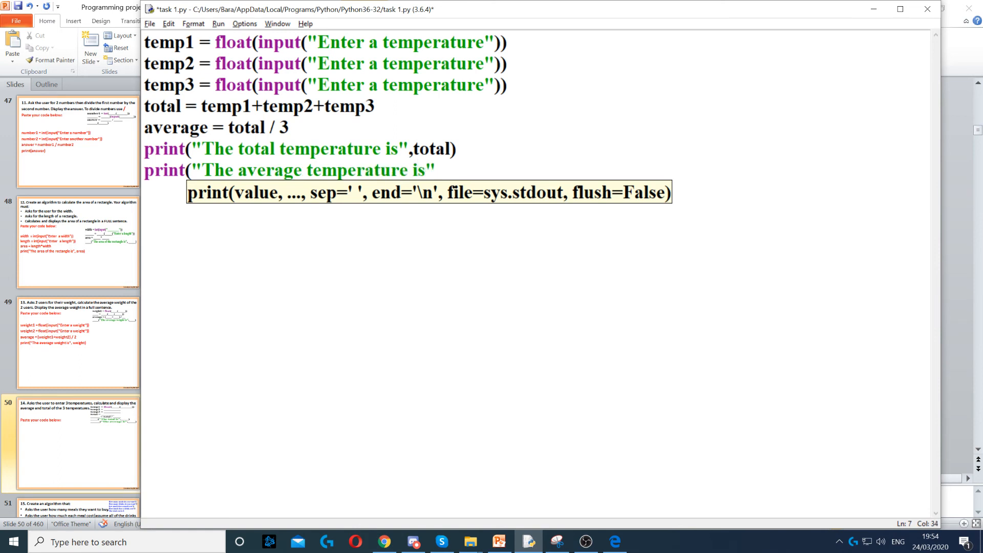
{"action": "type", "text": "aver"}
{"action": "type", "text": "age)"}
{"action": "key", "text": "Return"}
{"action": "key", "text": "ctrl+s"}
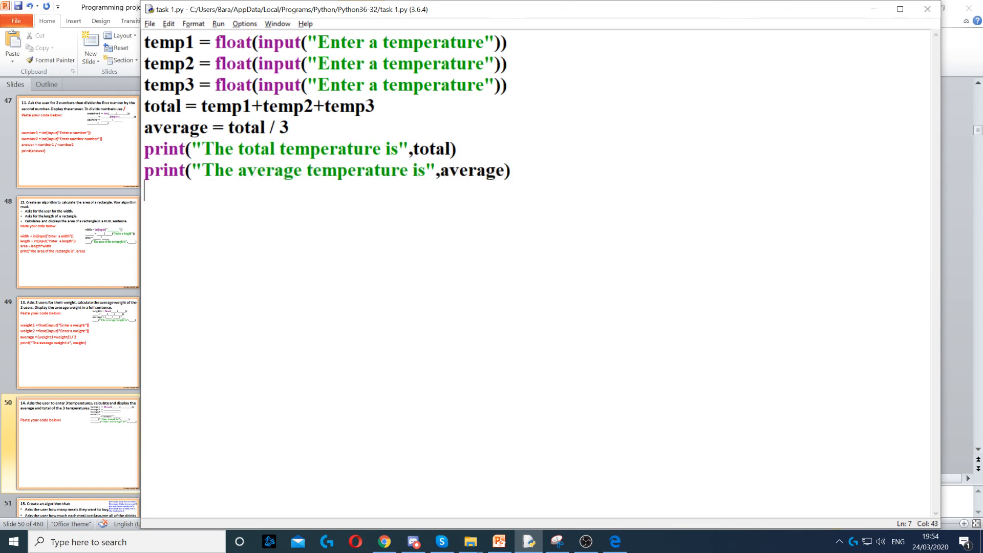
Step: Run the module, entering 5 three times, giving total 15.0 and average 5.0 in the shell
{"action": "key", "text": "F5"}
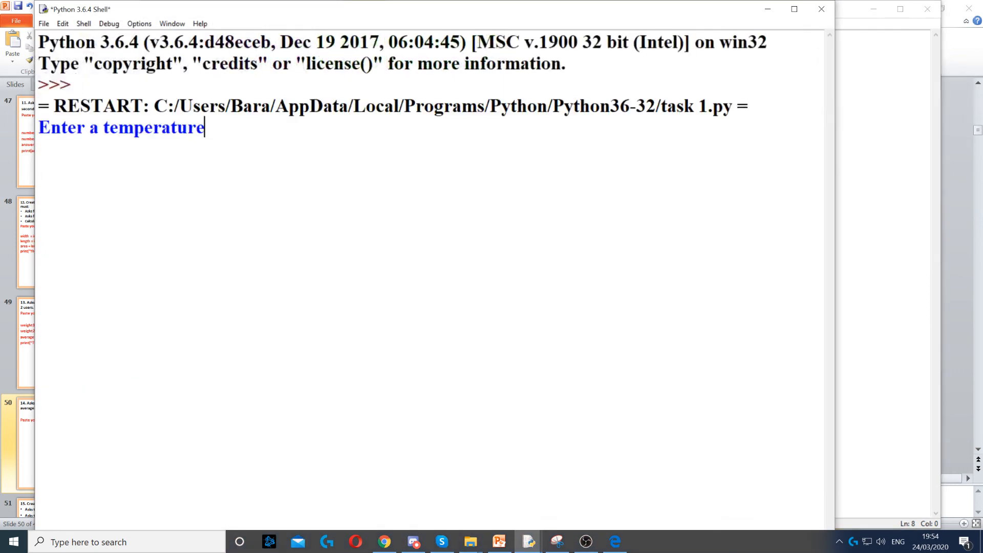
{"action": "type", "text": "5"}
{"action": "key", "text": "Return"}
{"action": "type", "text": "5 5"}
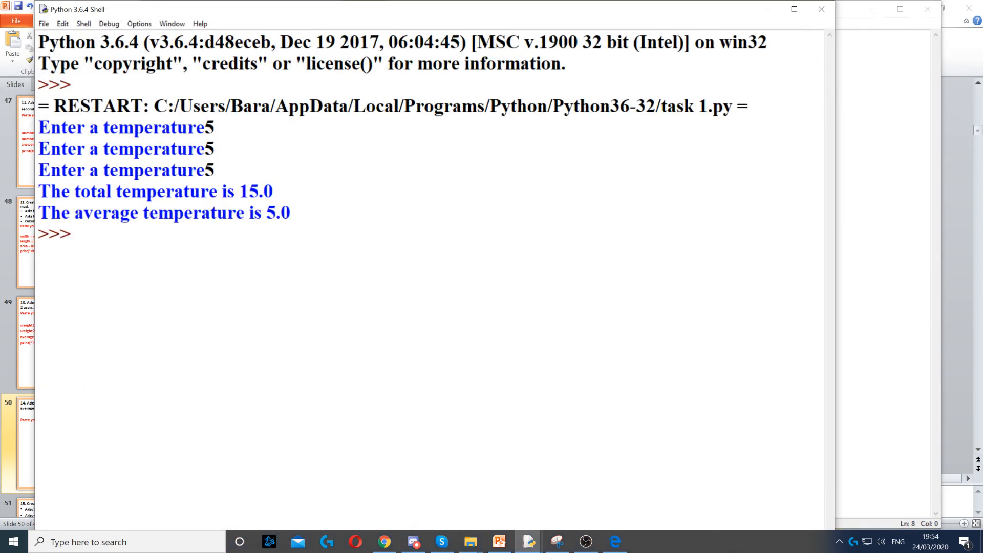
{"action": "mouse_move", "coordinate": [275, 191]}
{"action": "left_mouse_down"}
{"action": "mouse_move", "coordinate": [60, 191]}
{"action": "mouse_move", "coordinate": [38, 169]}
{"action": "left_mouse_up"}
{"action": "left_click", "coordinate": [290, 213]}
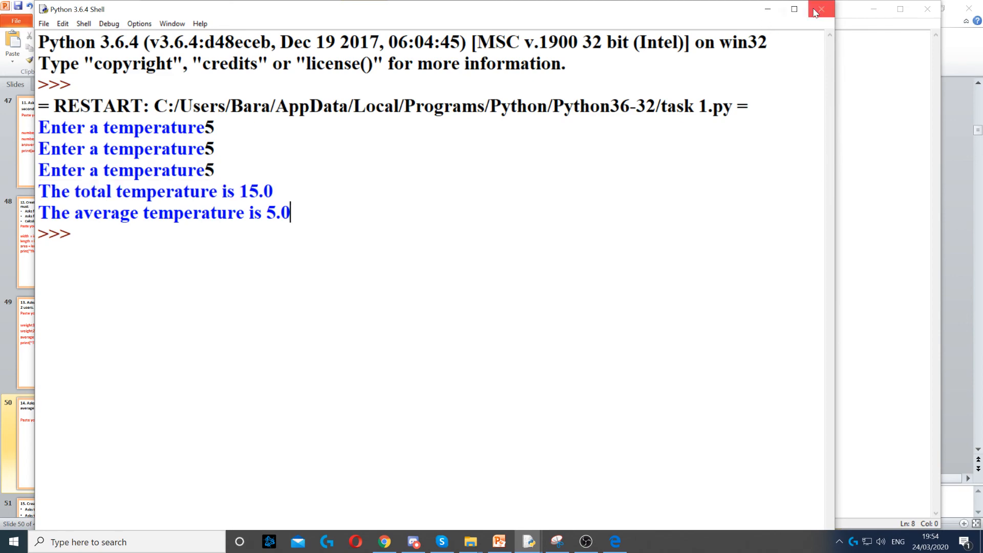